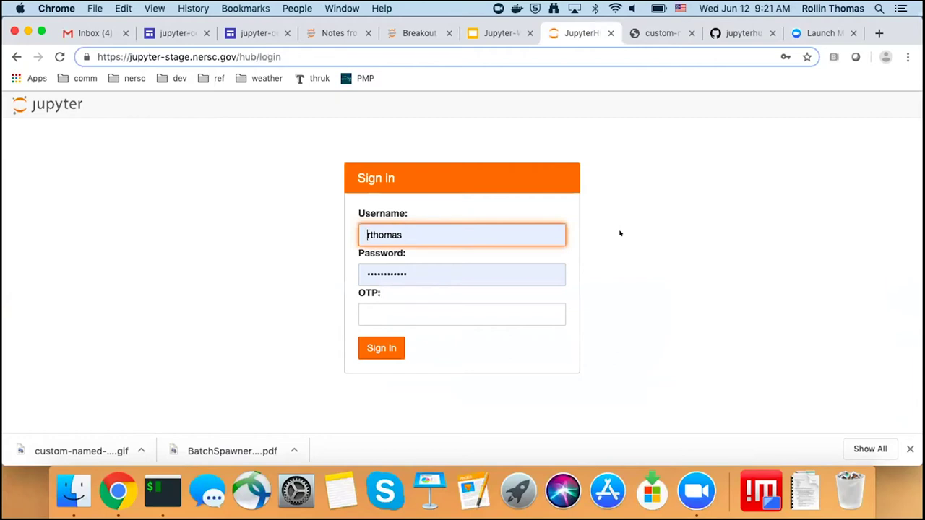
- Sign in to JupyterHub with the one-time code, correcting the mistyped first entry
{"action": "left_click", "coordinate": [415, 305]}
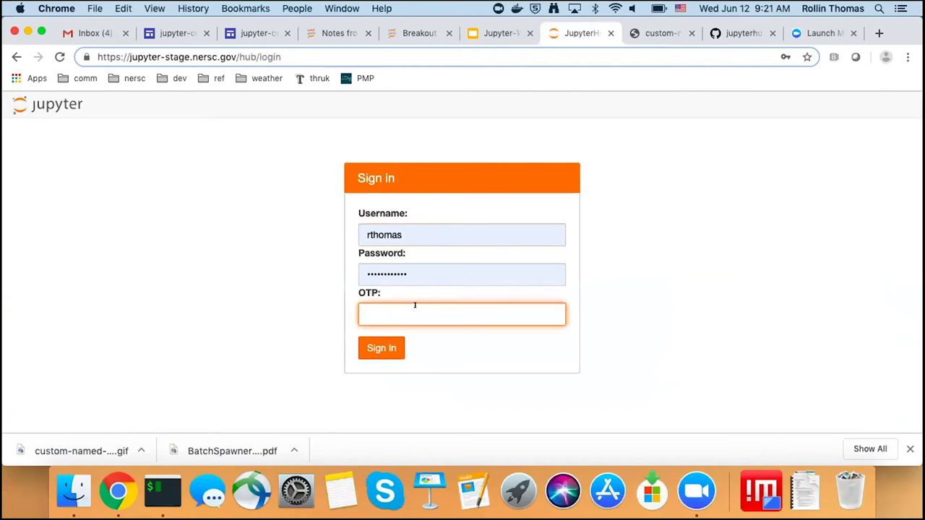
{"action": "key", "text": "BackSpace"}
{"action": "key", "text": "BackSpace"}
{"action": "key", "text": "BackSpace"}
{"action": "key", "text": "Return"}
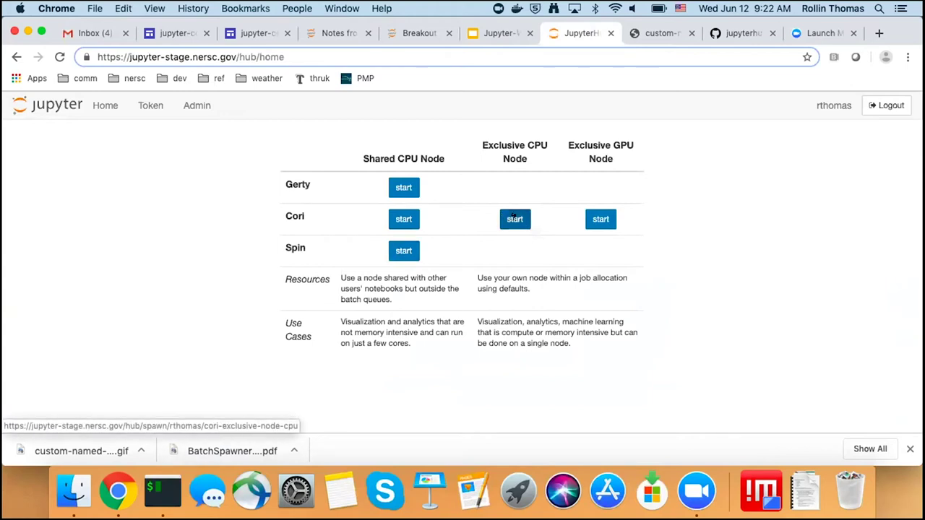
- Start the Cori Exclusive GPU Node server and open it in JupyterLab
{"action": "left_click", "coordinate": [592, 214]}
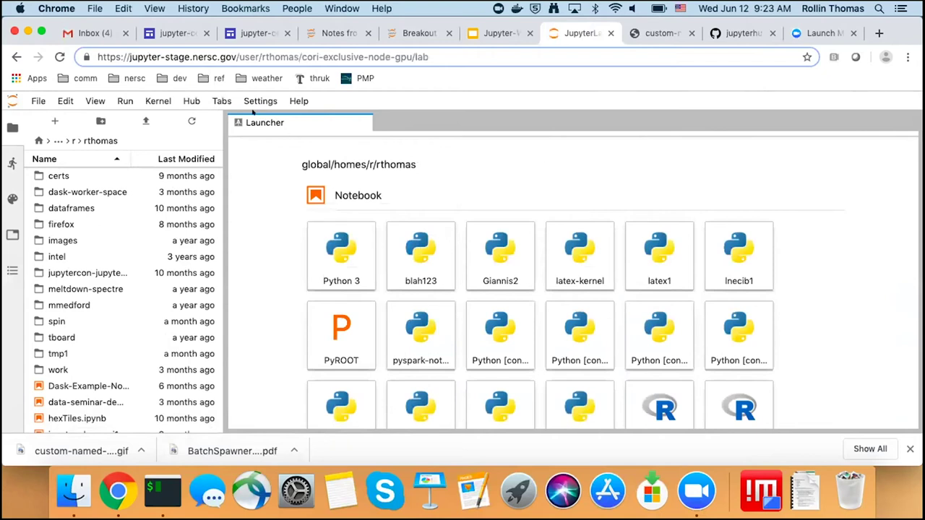
- Return to the hub Control Panel, close the JupyterLab tab, and stop the Cori GPU server
{"action": "left_click", "coordinate": [190, 101]}
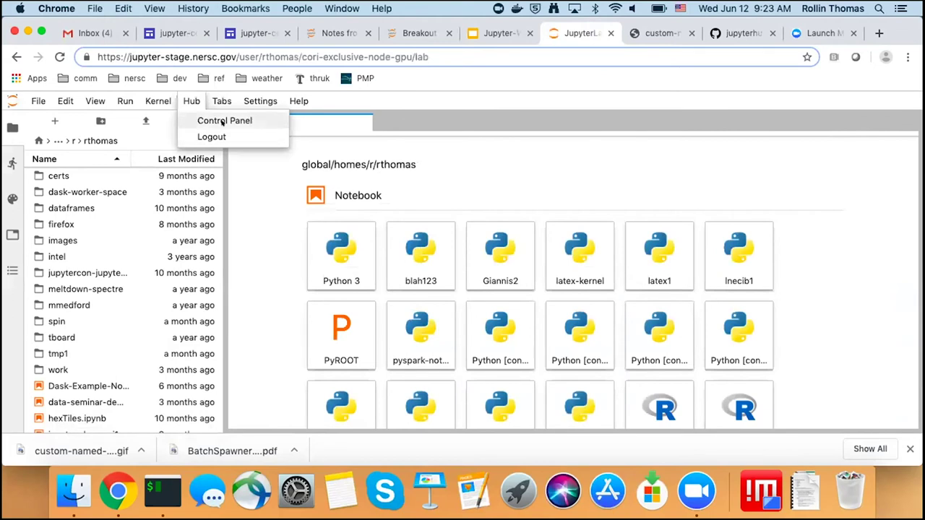
{"action": "left_click", "coordinate": [223, 122]}
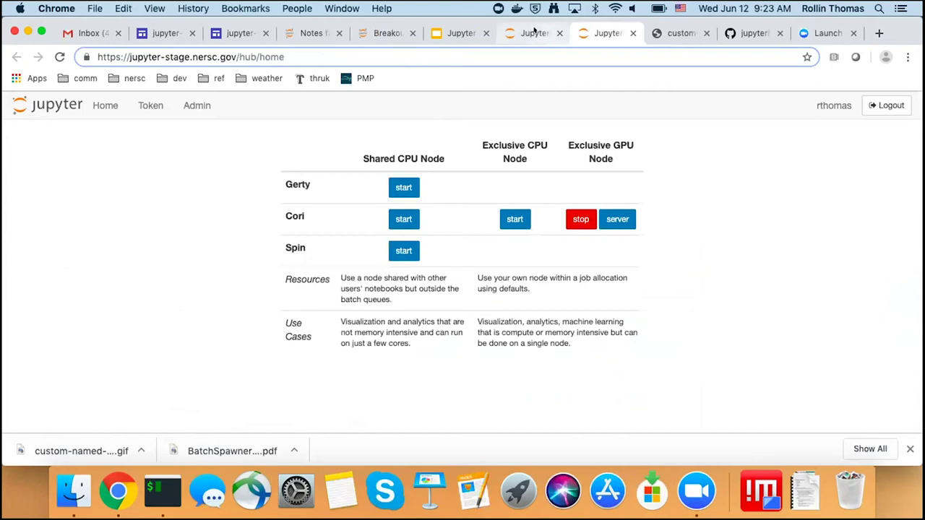
{"action": "left_click", "coordinate": [553, 30]}
{"action": "left_click", "coordinate": [559, 32]}
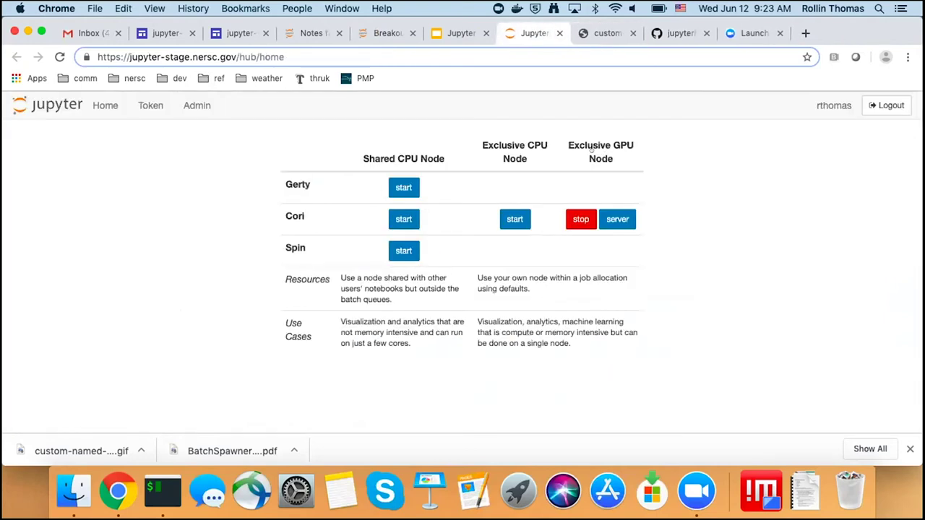
{"action": "left_click", "coordinate": [581, 219]}
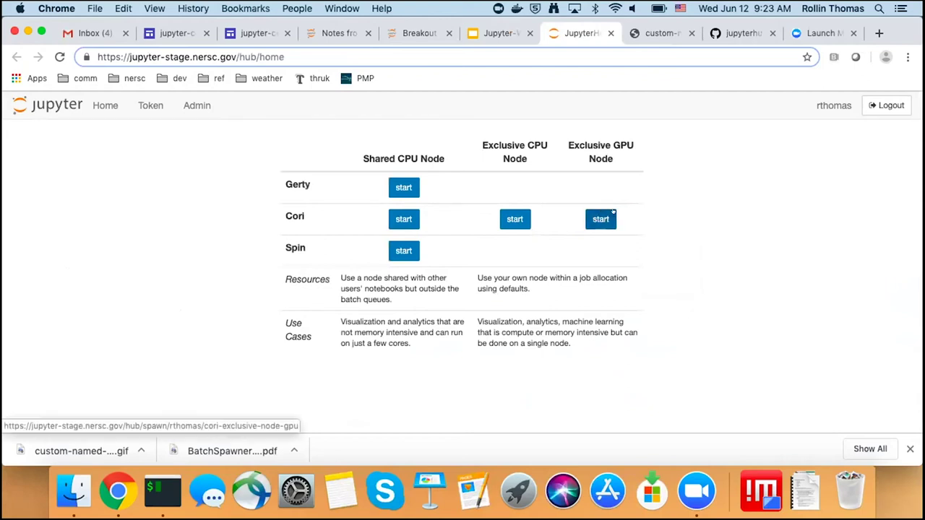
- Log out, then sign in as the saved test account with a one-time code
{"action": "left_click", "coordinate": [881, 105]}
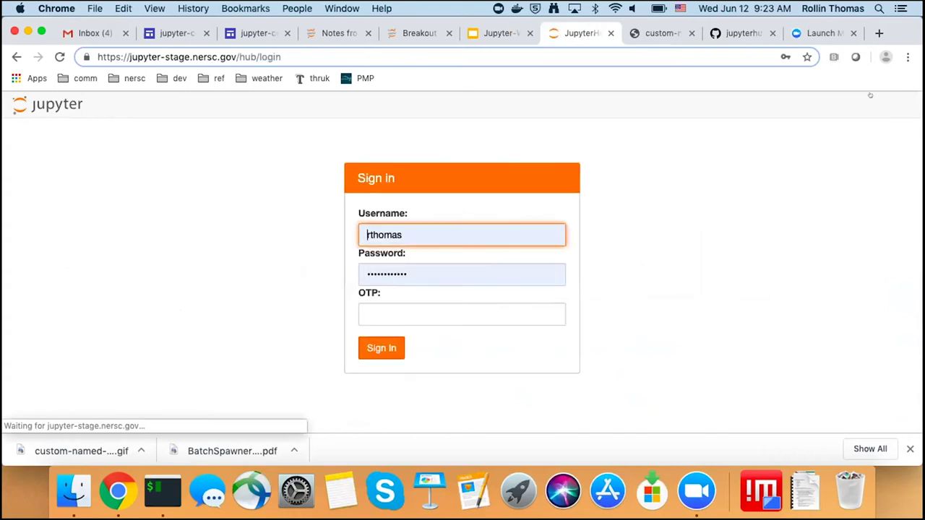
{"action": "left_click", "coordinate": [436, 225]}
{"action": "double_click", "coordinate": [436, 231]}
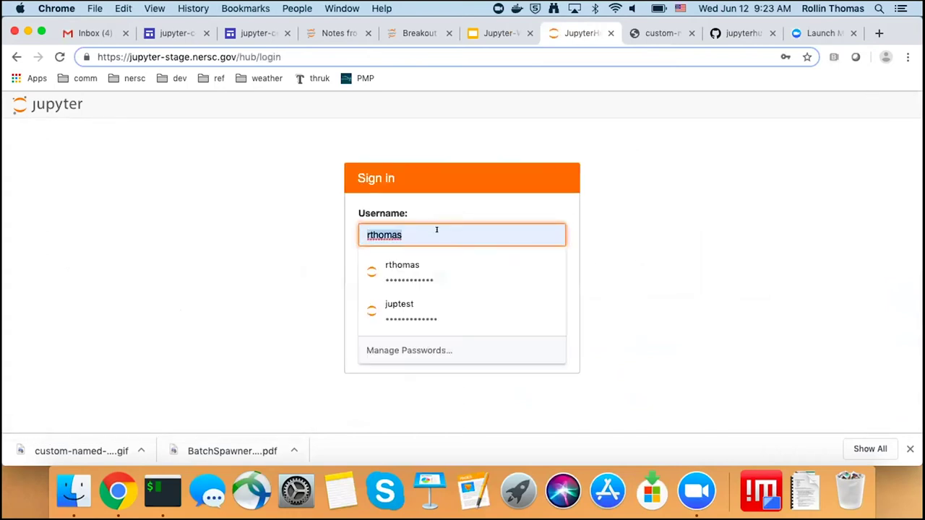
{"action": "left_click", "coordinate": [403, 299]}
{"action": "left_click", "coordinate": [412, 305]}
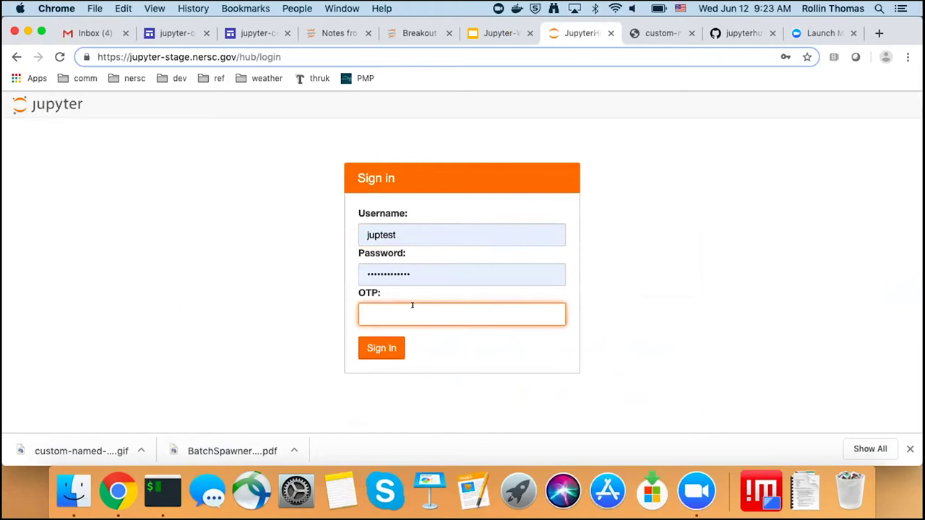
{"action": "key", "text": "Return"}
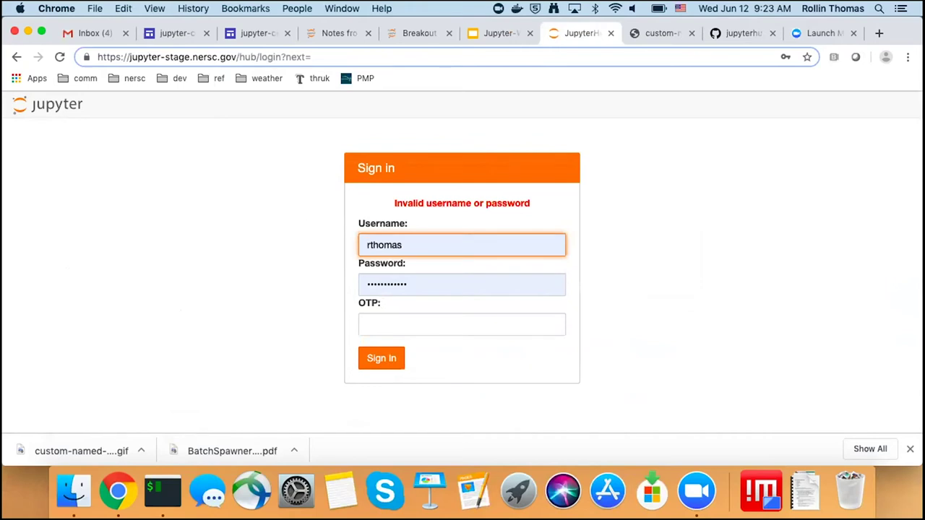
- Retry the sign-in with the saved test account login and a new one-time code
{"action": "left_click", "coordinate": [458, 242]}
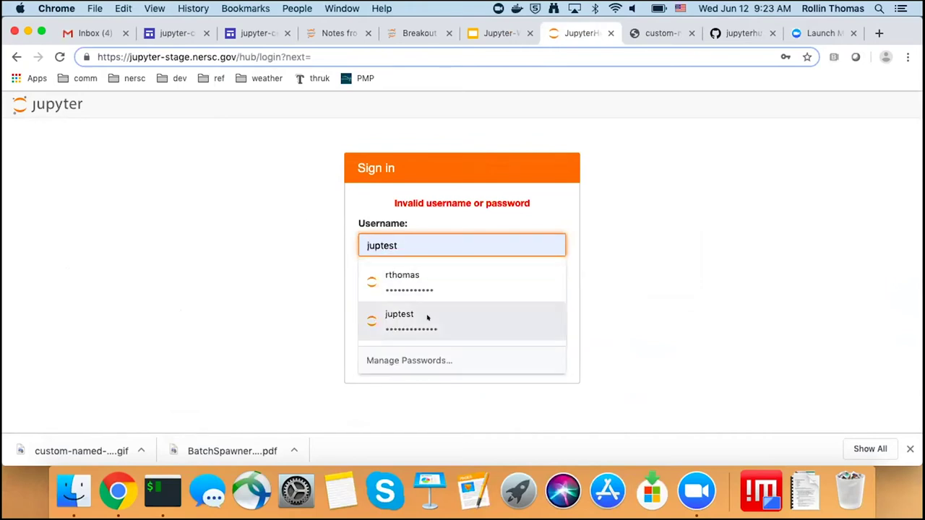
{"action": "left_click", "coordinate": [425, 318]}
{"action": "left_click", "coordinate": [414, 316]}
{"action": "key", "text": "Return"}
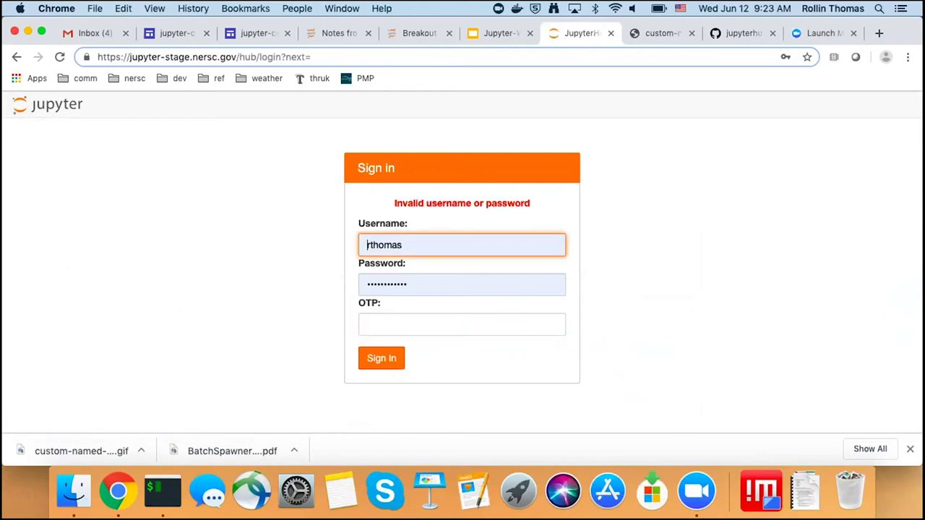
- Replace the username with the saved test account suggestion and resubmit with a one-time code
{"action": "left_click", "coordinate": [456, 242]}
{"action": "key", "text": "BackSpace"}
{"action": "key", "text": "BackSpace"}
{"action": "key", "text": "BackSpace"}
{"action": "key", "text": "BackSpace"}
{"action": "key", "text": "BackSpace"}
{"action": "key", "text": "BackSpace"}
{"action": "key", "text": "BackSpace"}
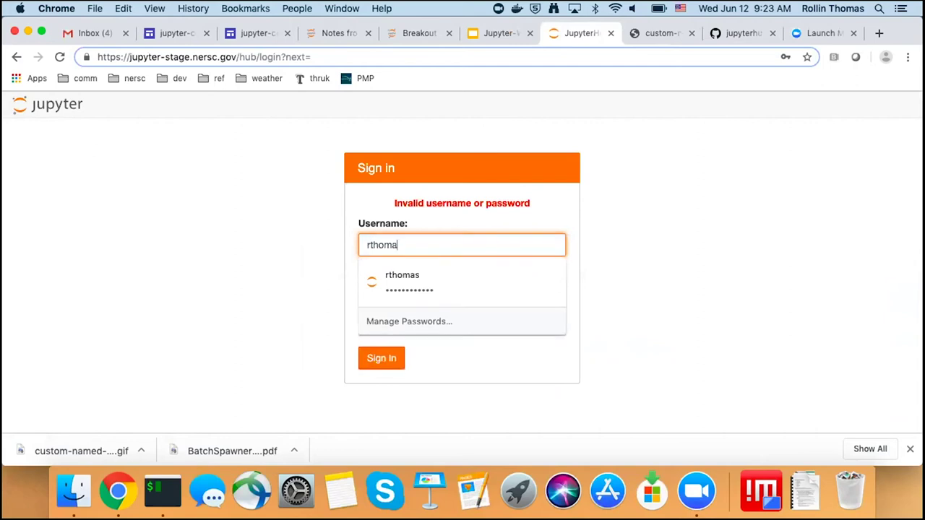
{"action": "type", "text": "juptest"}
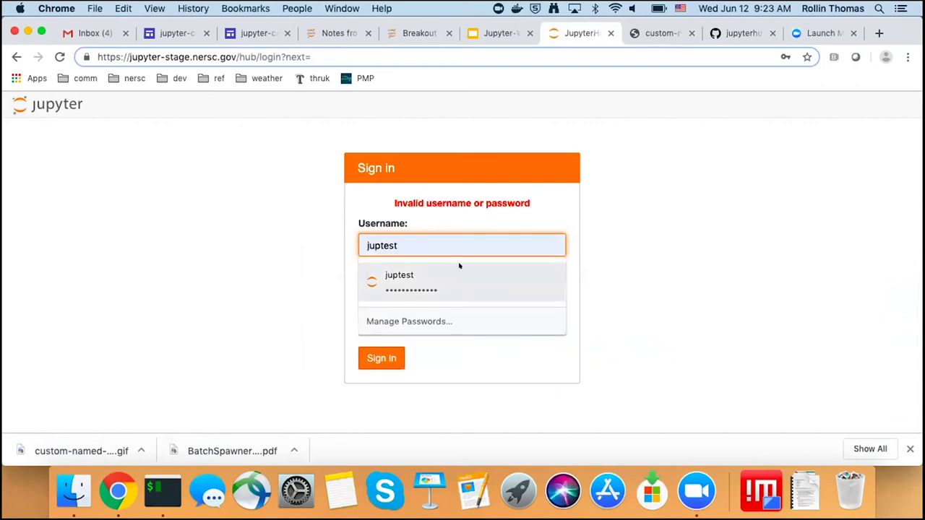
{"action": "left_click", "coordinate": [457, 267]}
{"action": "left_click", "coordinate": [424, 315]}
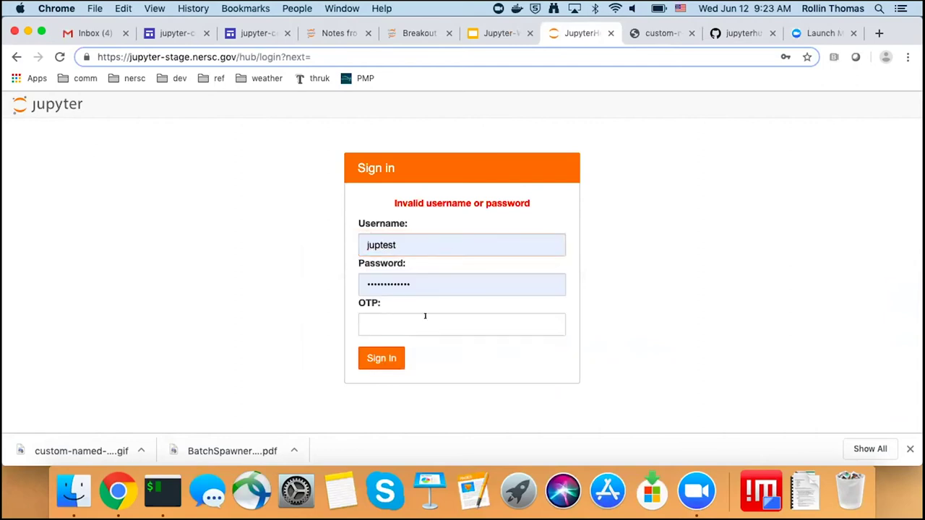
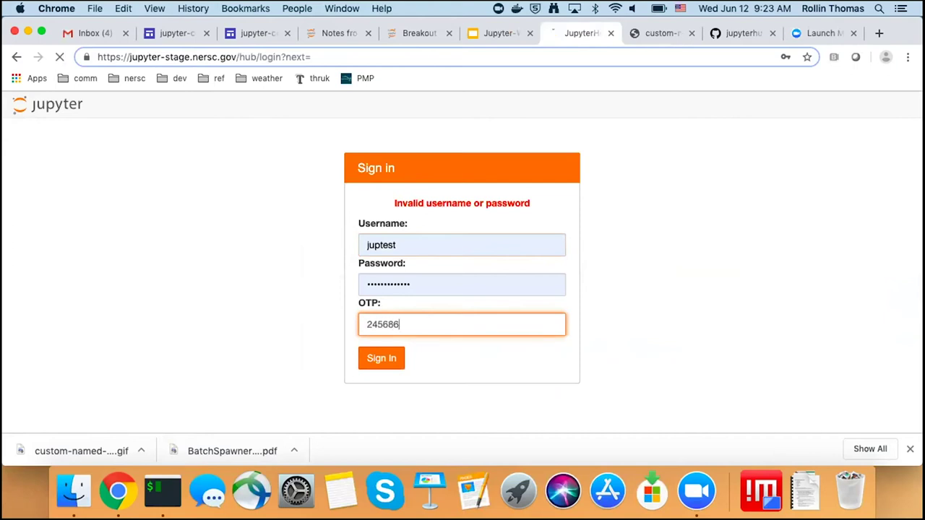
{"action": "key", "text": "Return"}
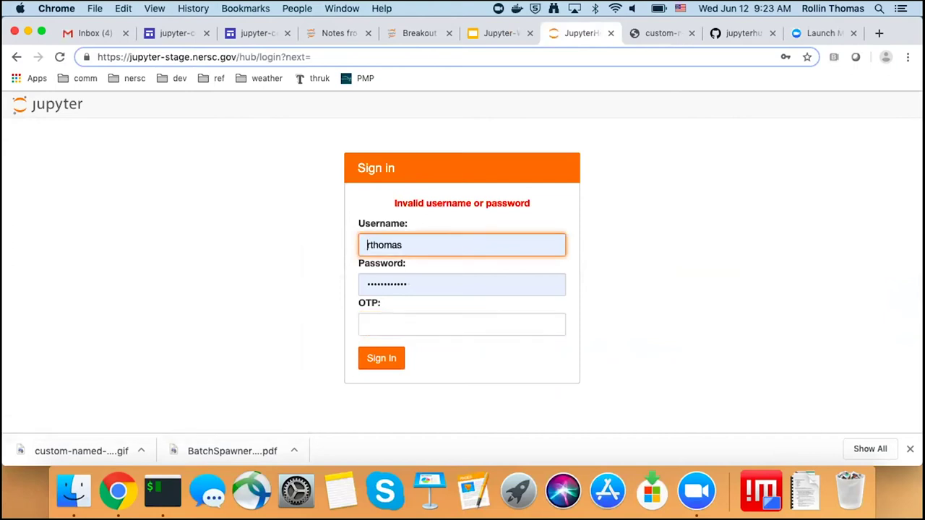
- Retype the test account username, fill its saved password, and move to the one-time code field
{"action": "double_click", "coordinate": [412, 245]}
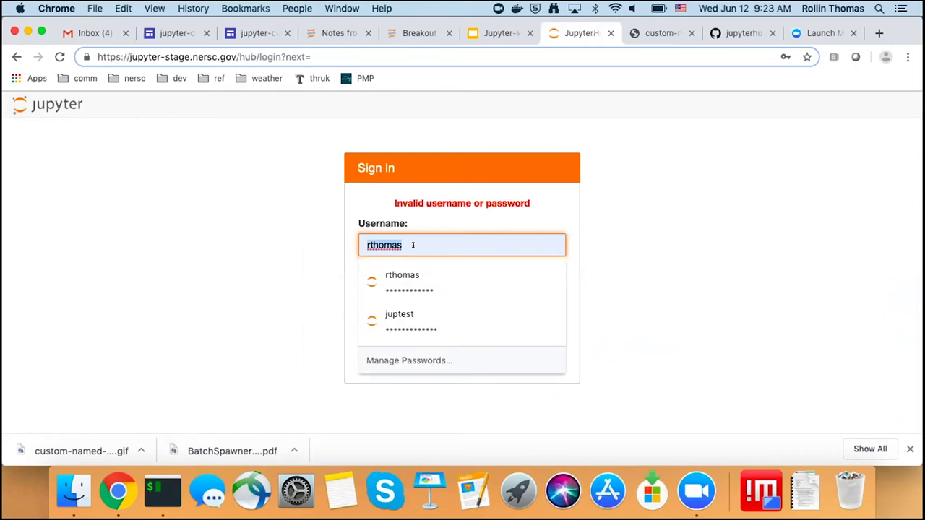
{"action": "type", "text": "ju"}
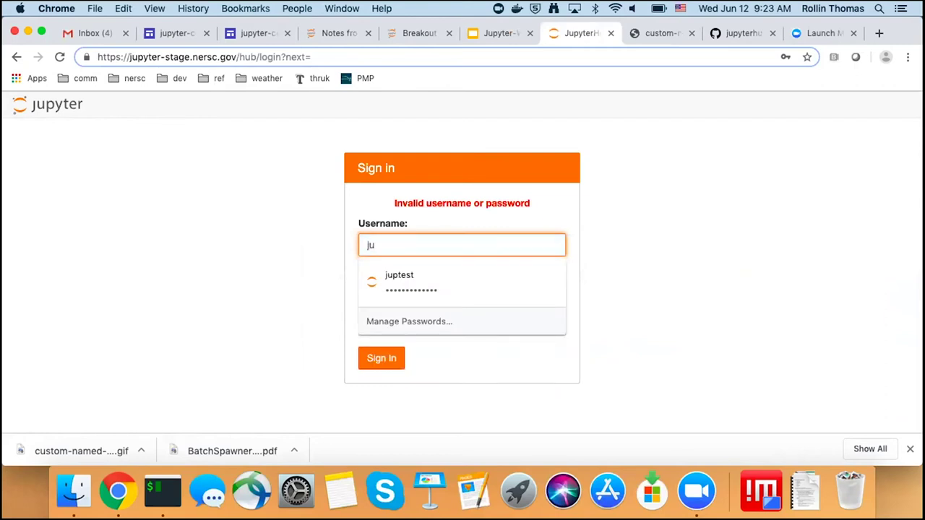
{"action": "key", "text": "Tab"}
{"action": "key", "text": "shift+Tab"}
{"action": "type", "text": "juptest"}
{"action": "key", "text": "Tab"}
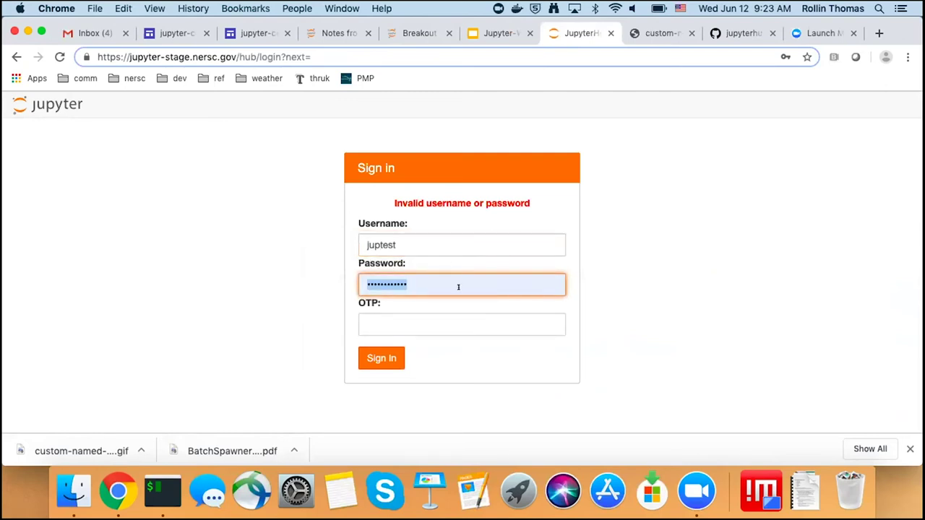
{"action": "left_click", "coordinate": [467, 277]}
{"action": "left_click", "coordinate": [414, 357]}
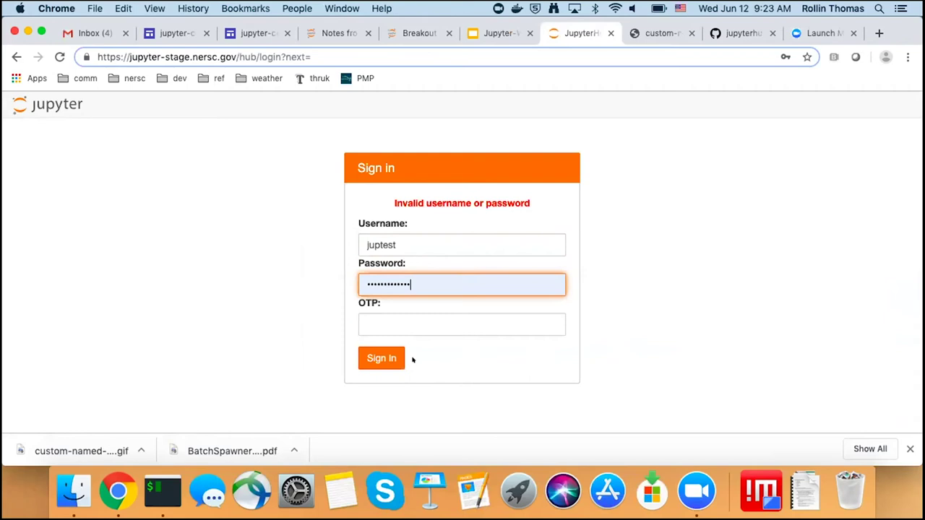
{"action": "left_click", "coordinate": [395, 320]}
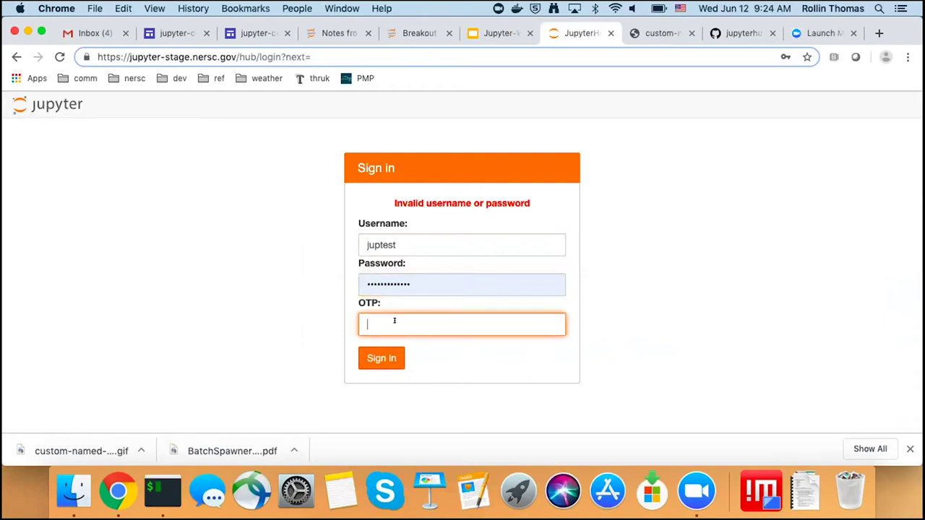
{"action": "key", "text": "Return"}
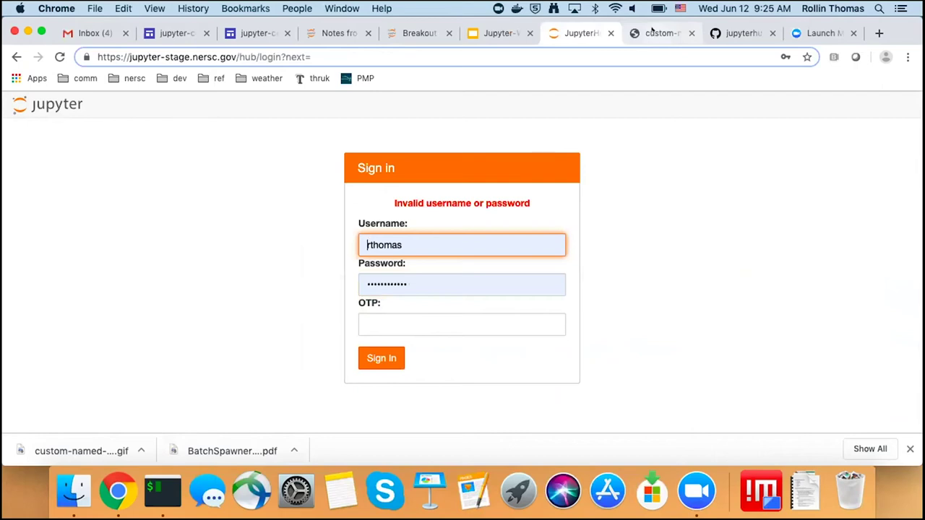
- Present the workshop deck from slide 13, Options Form, and advance to the Future Work slide
{"action": "left_click", "coordinate": [500, 36]}
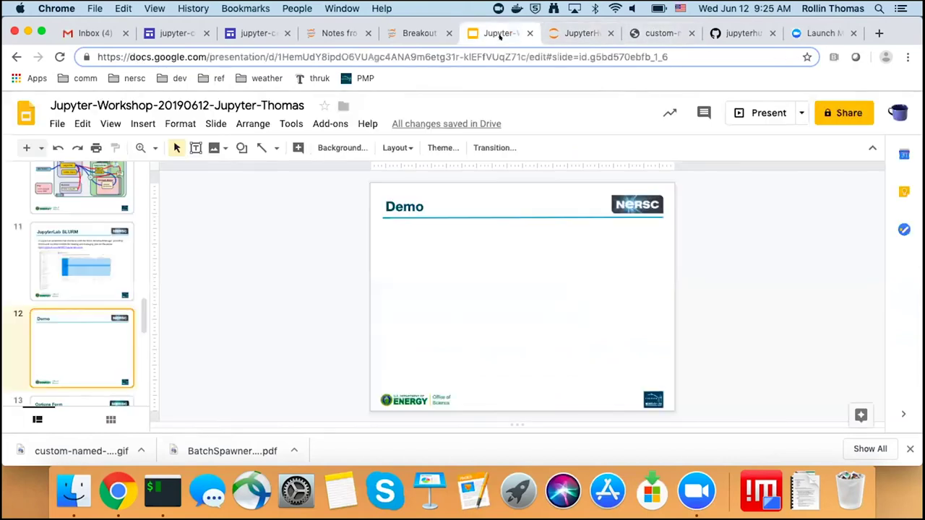
{"action": "scroll", "coordinate": [114, 320], "scroll_direction": "down", "scroll_amount": 2}
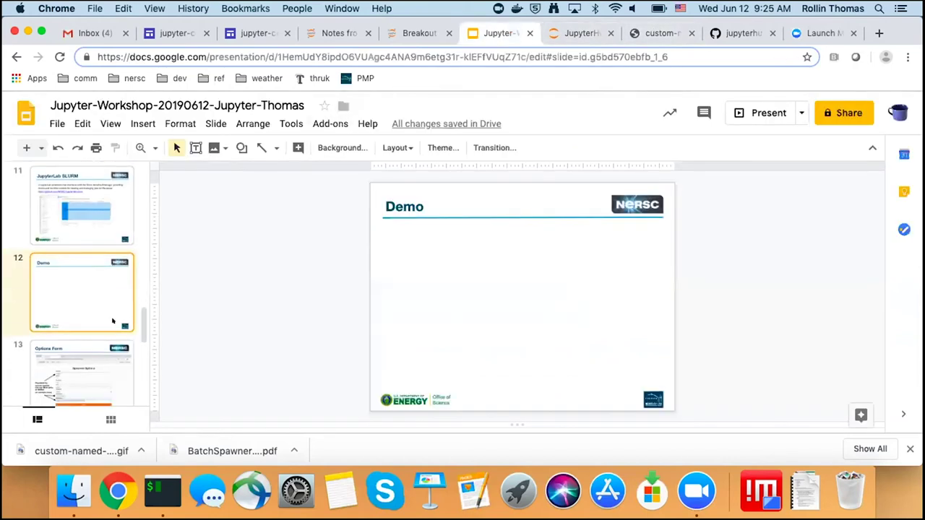
{"action": "scroll", "coordinate": [60, 320], "scroll_direction": "down", "scroll_amount": 2}
{"action": "left_click", "coordinate": [71, 320]}
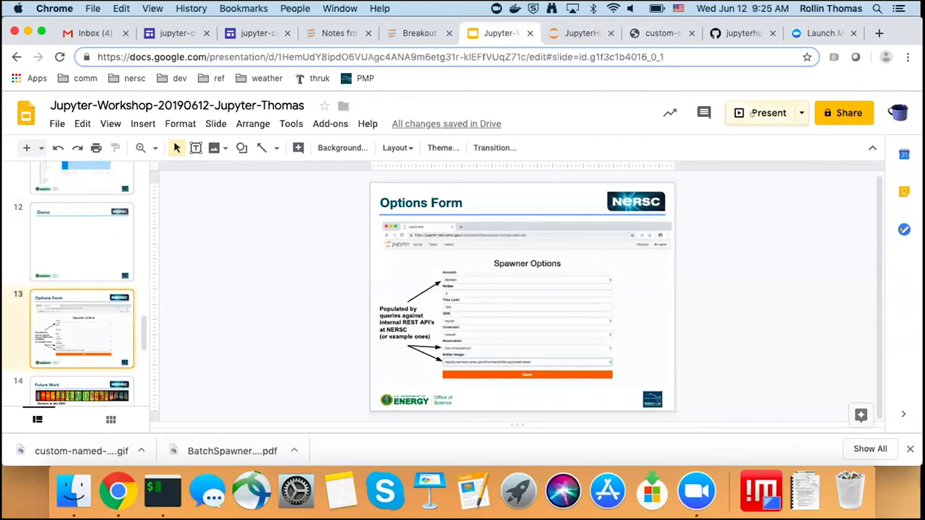
{"action": "left_click", "coordinate": [764, 113]}
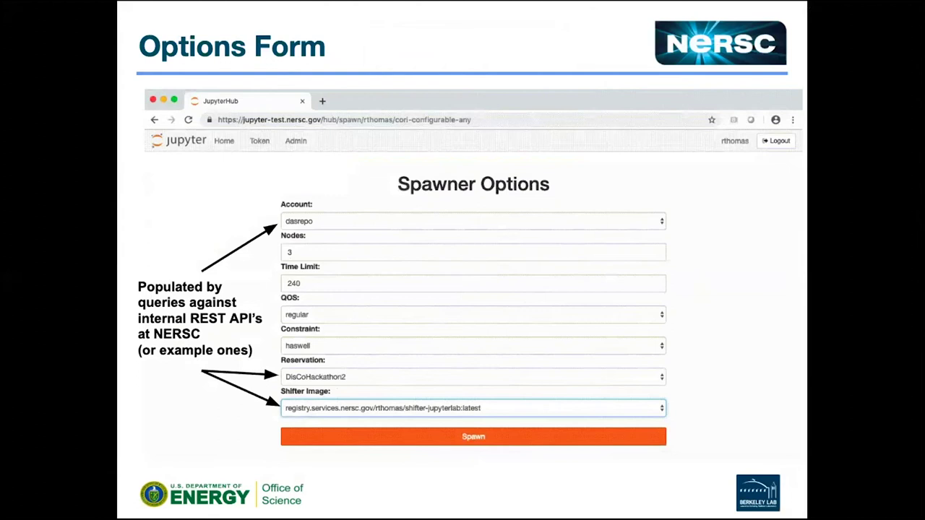
{"action": "key", "text": "Right"}
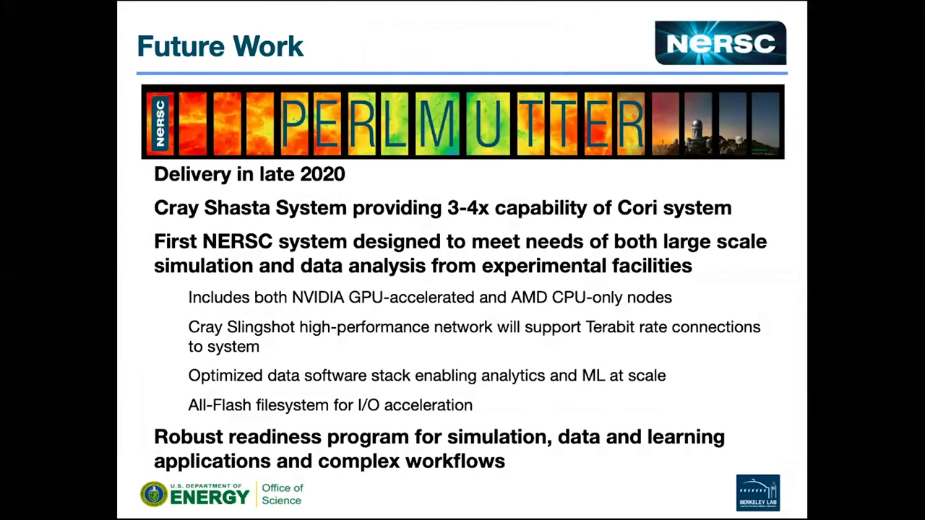